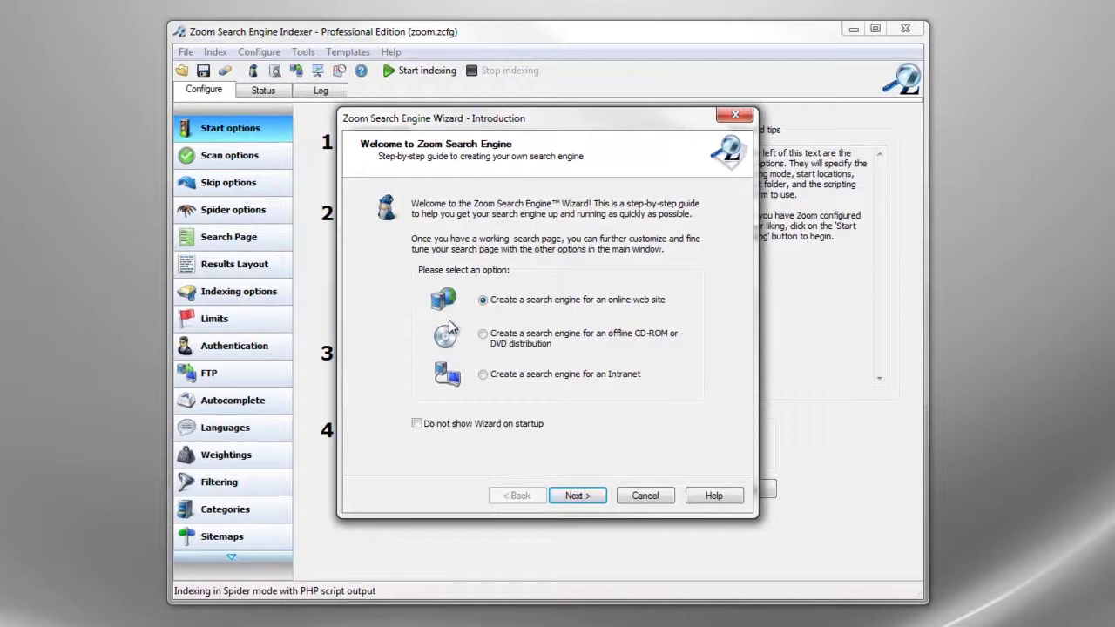
left_click(576, 496)
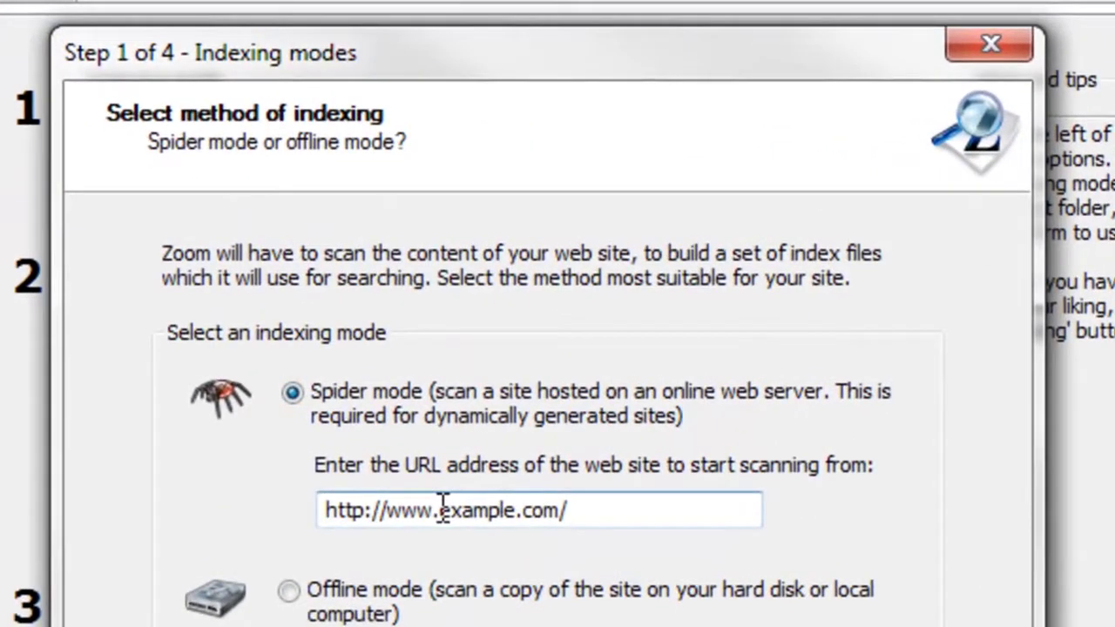
left_click_drag(440, 510, 518, 515)
type("wrensoft")
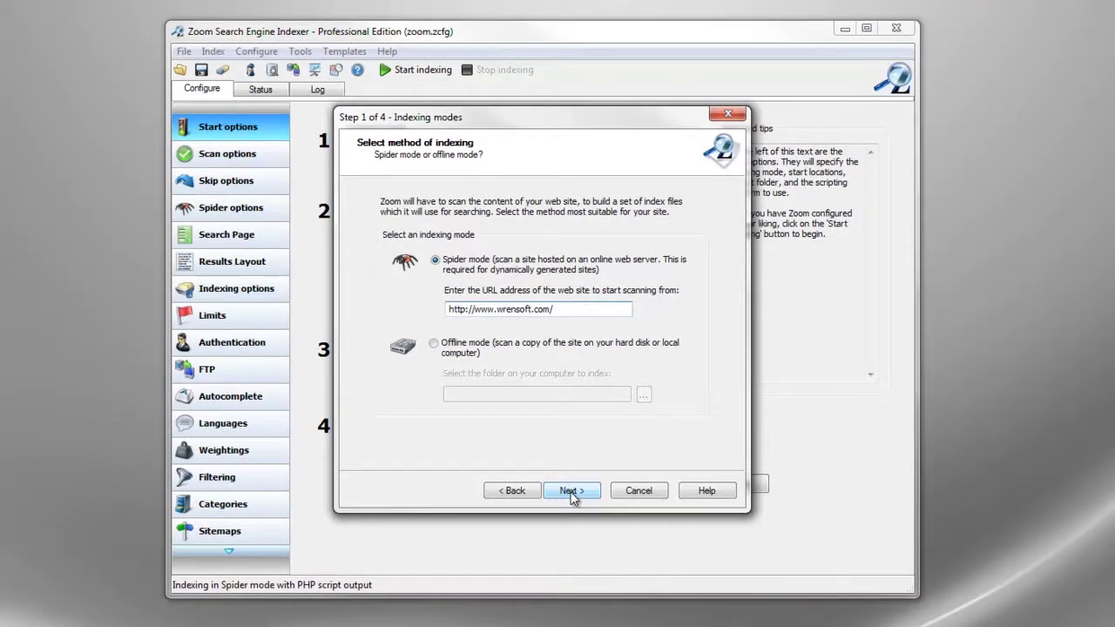
Step: Keep static and dynamic web pages as file types and move on to the PHP platform step
left_click(571, 493)
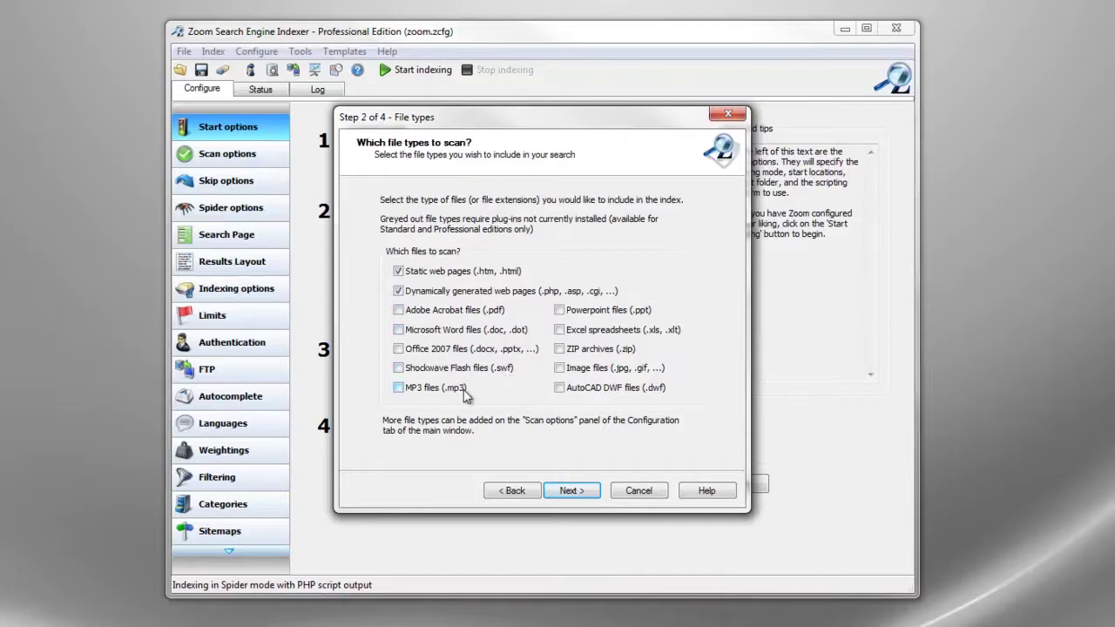
left_click(571, 490)
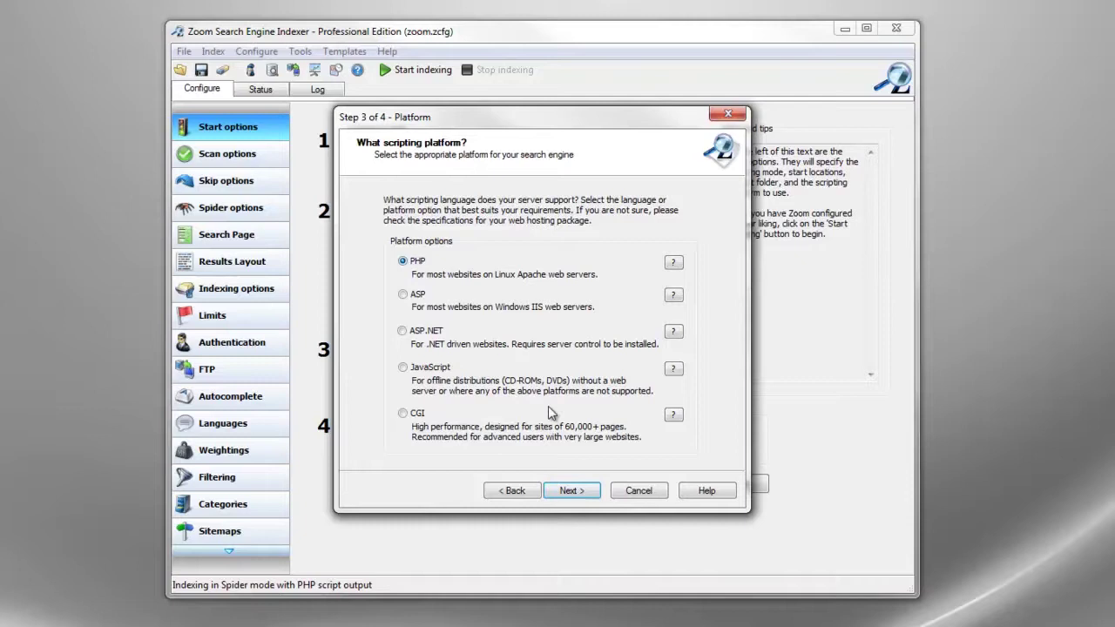
Step: Set the index output folder to C:\temp on the final wizard page
left_click(558, 490)
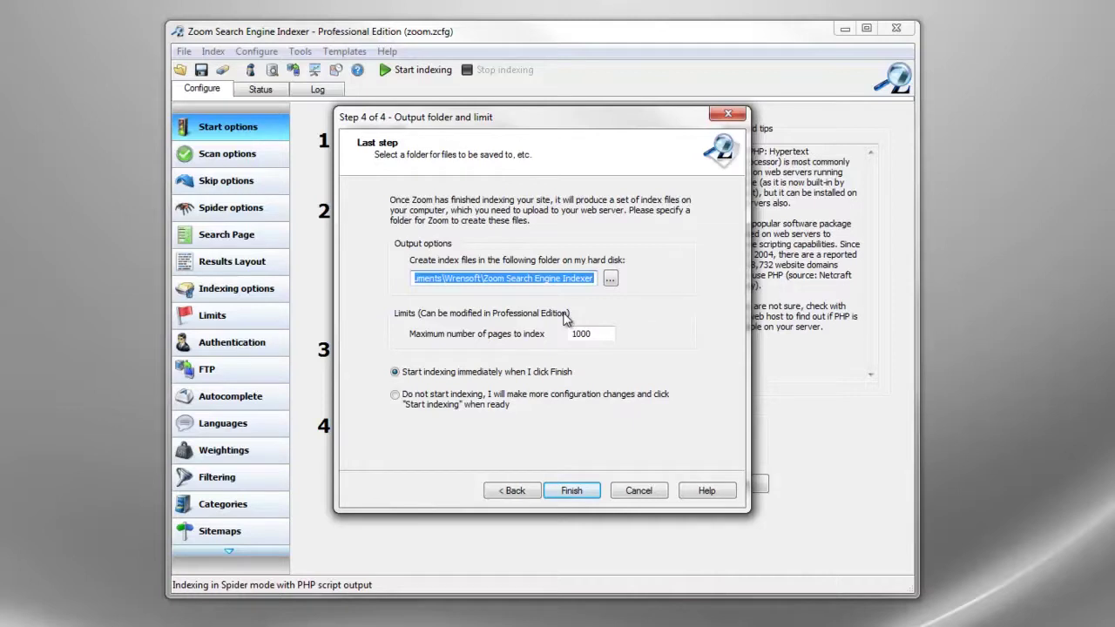
type("c")
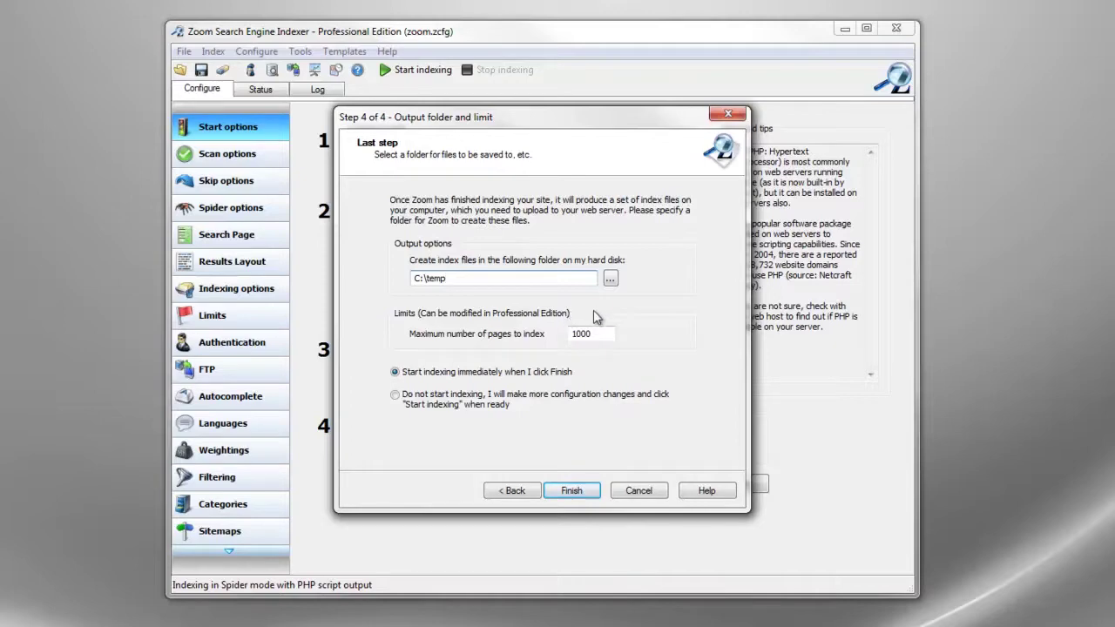
Step: Finish the wizard, save the configuration and index the site, producing 131 indexed files
left_click(576, 491)
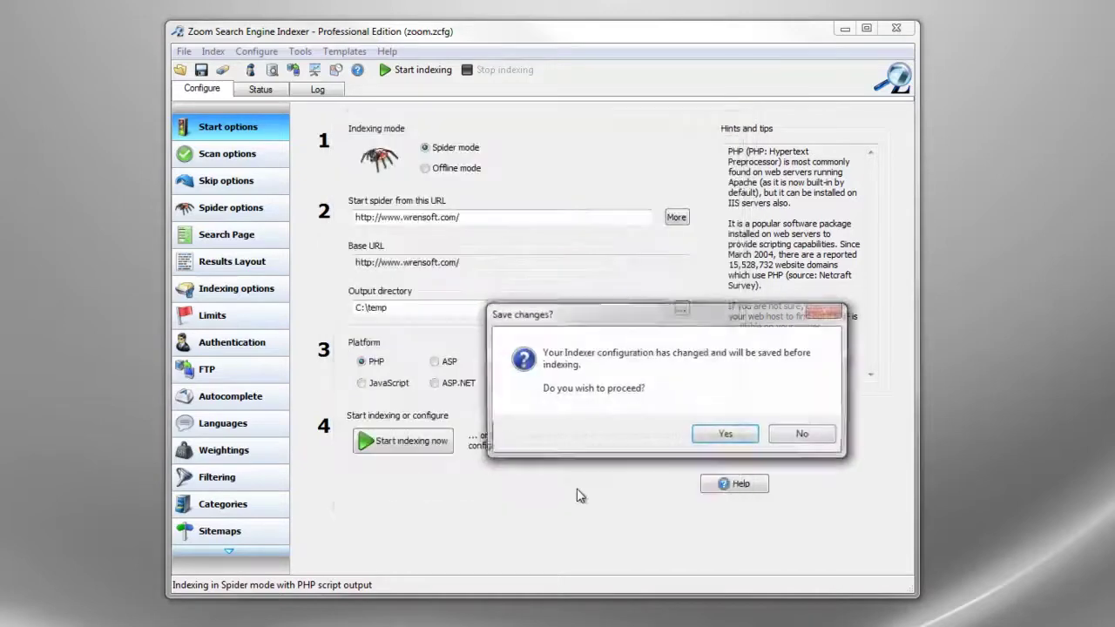
left_click(708, 436)
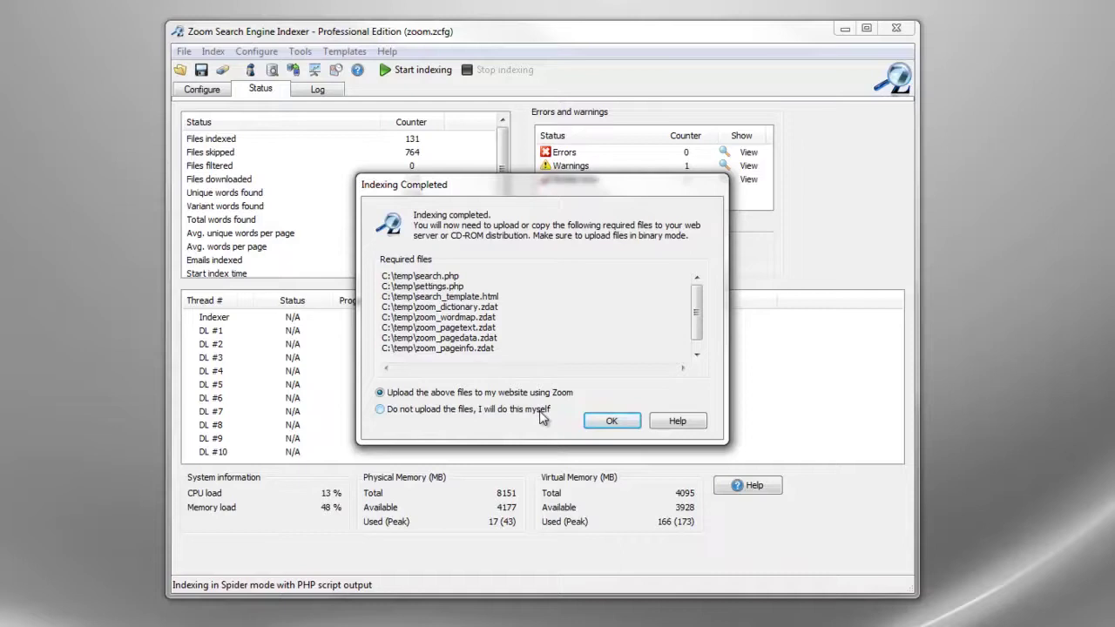
Step: Upload all 8 index files by FTP to the server's temp folder and close the dialogs
left_click(626, 426)
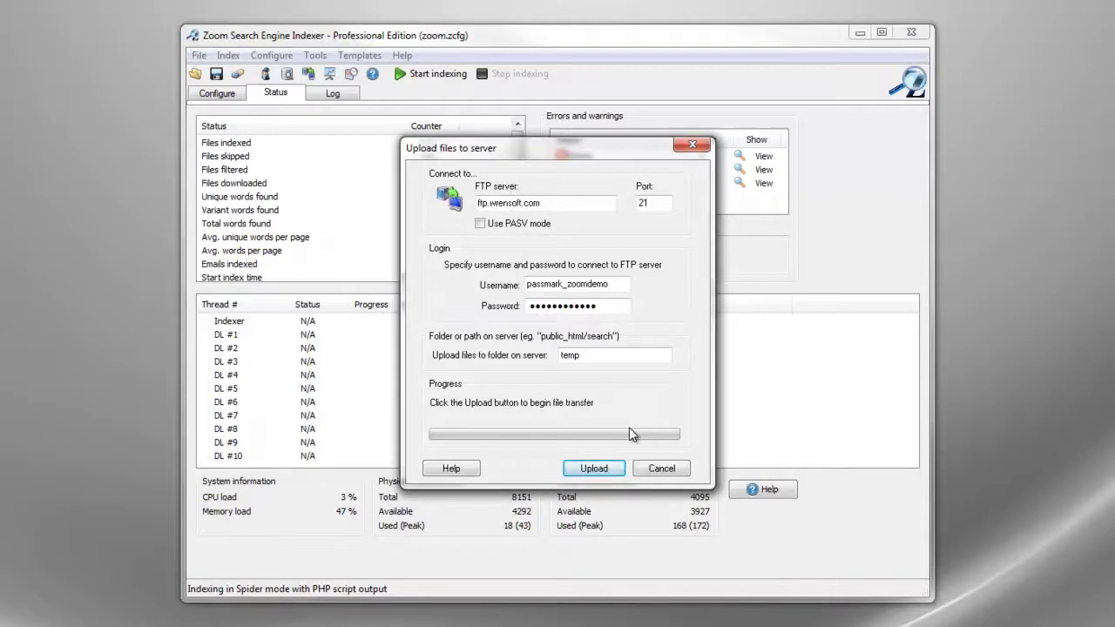
left_click(593, 470)
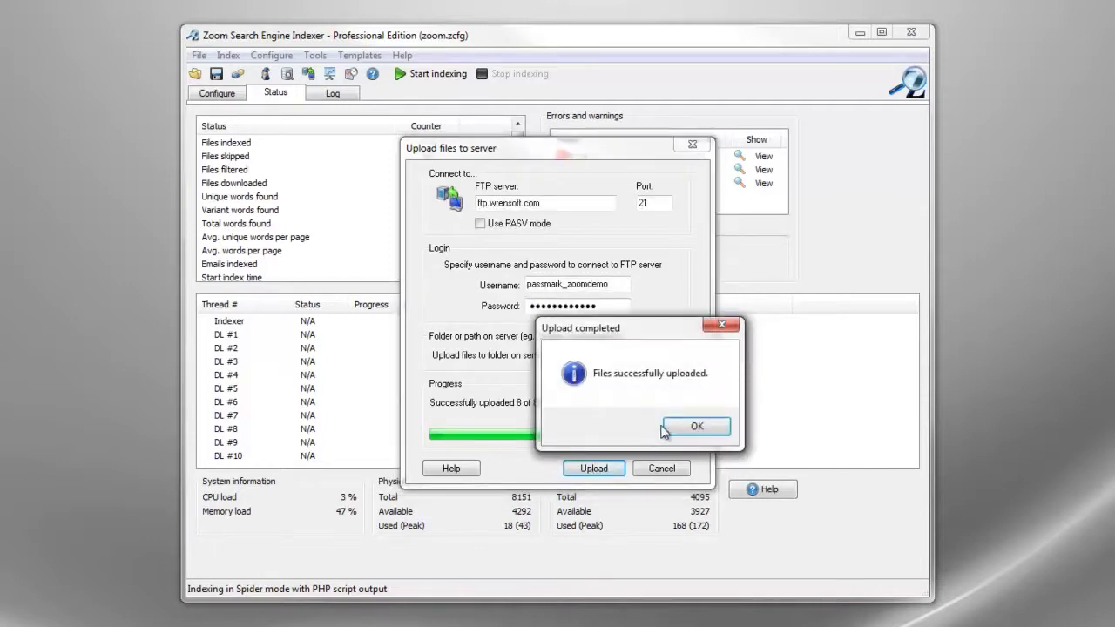
left_click(687, 425)
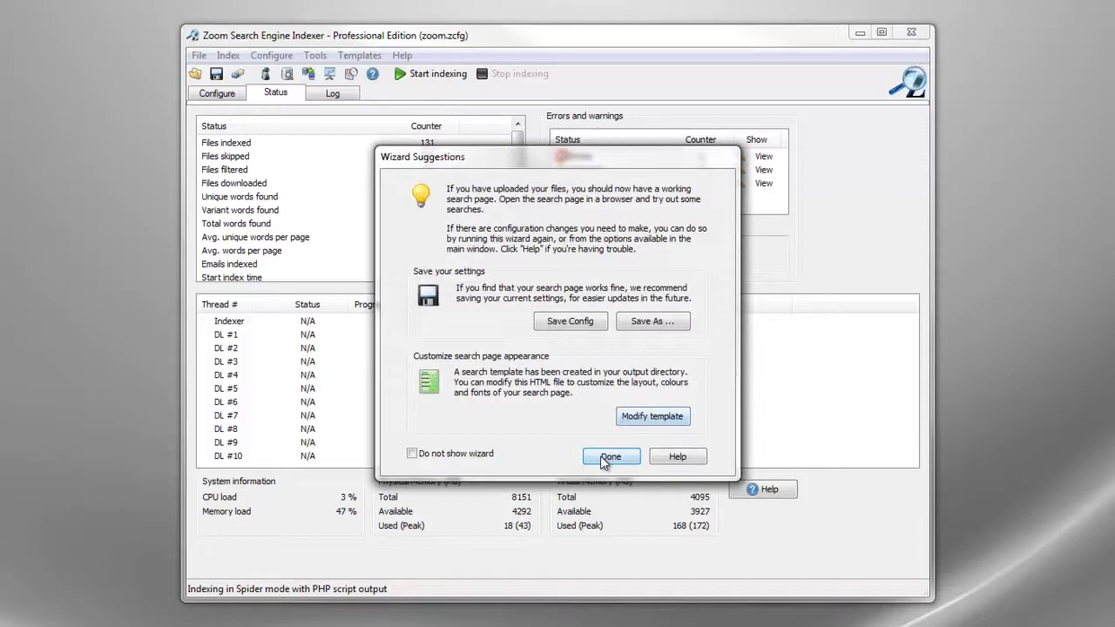
left_click(605, 456)
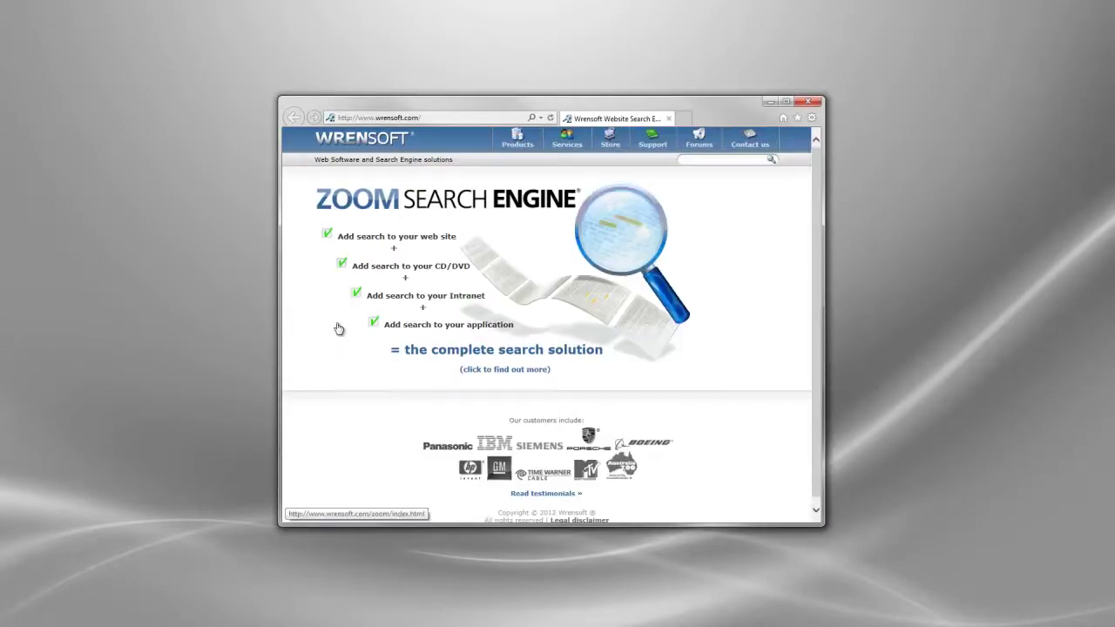
left_click(464, 117)
left_click(463, 117)
type("s")
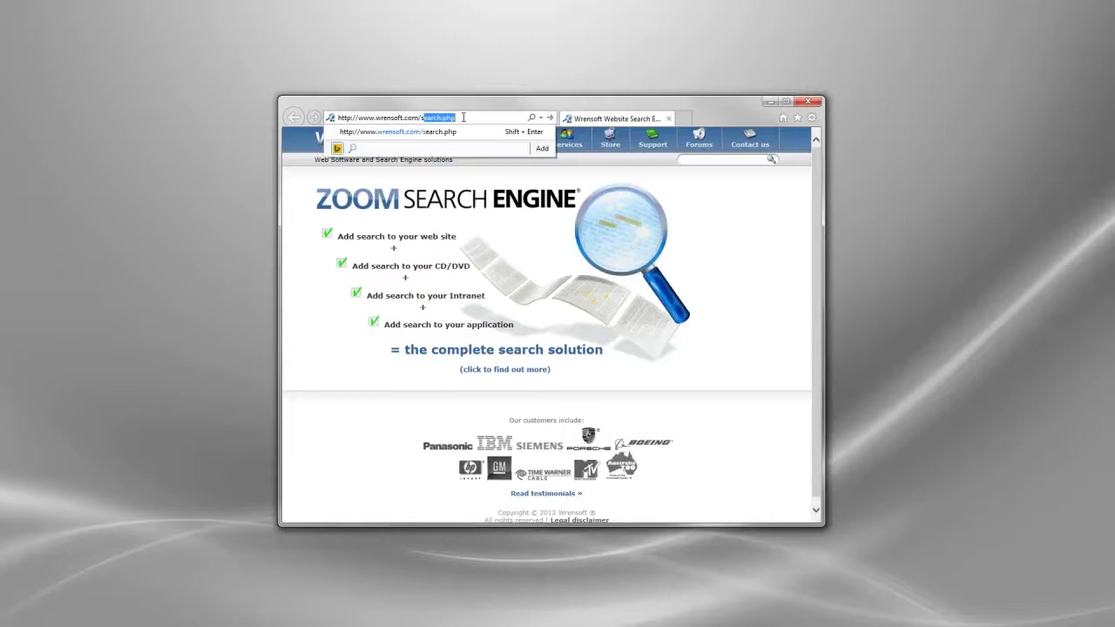
type("earch")
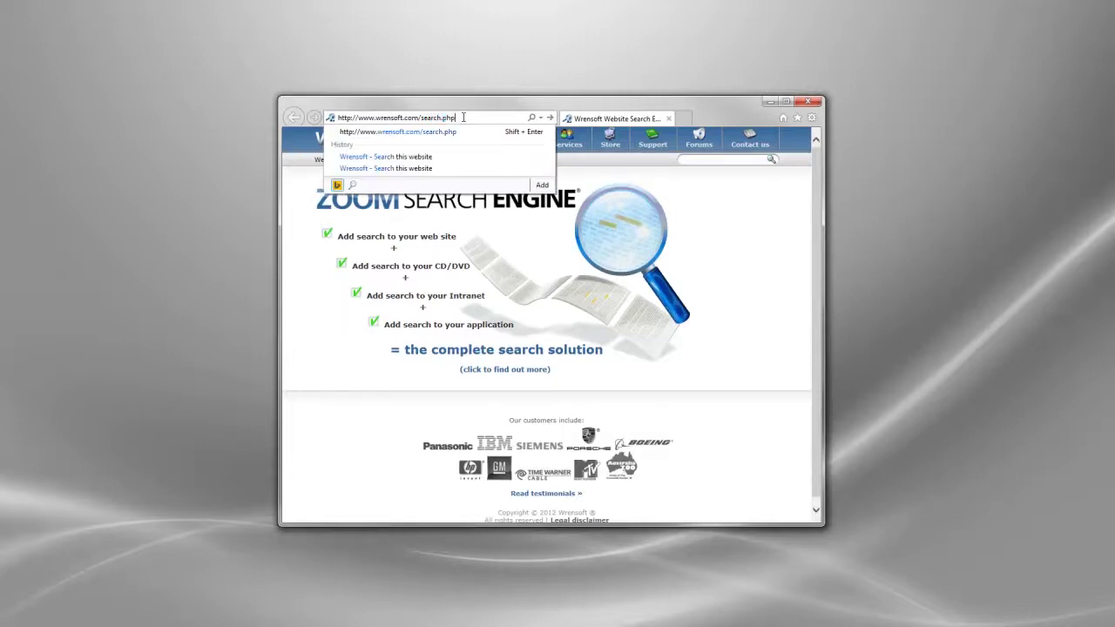
type(".php")
key("Return")
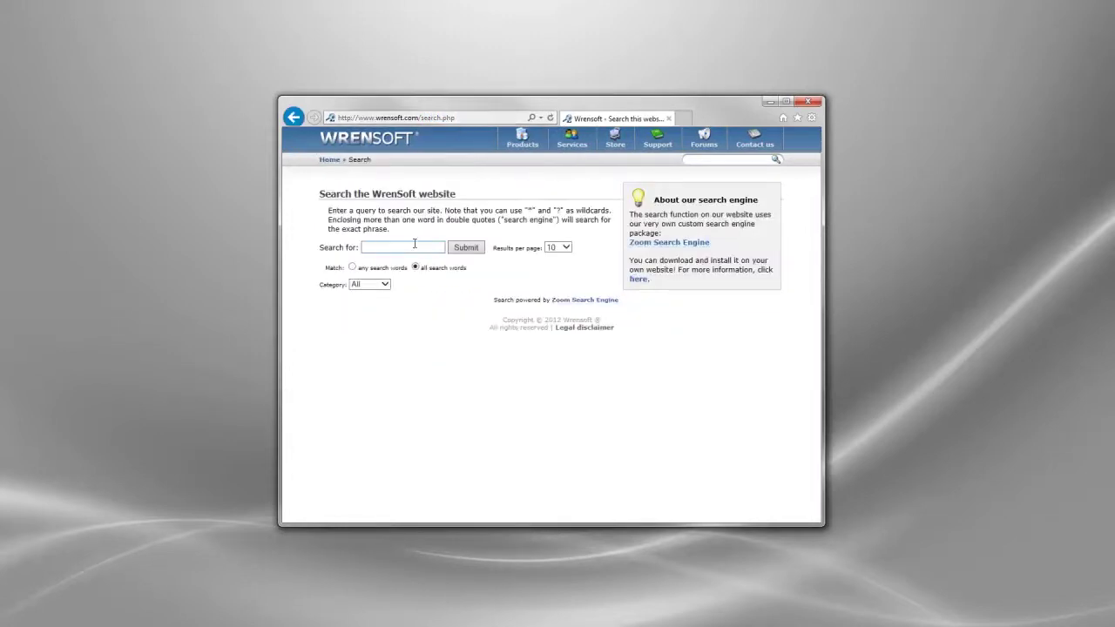
Step: Search for 'users guide' and scroll through the 511 highlighted results
left_click(415, 248)
type("users guide")
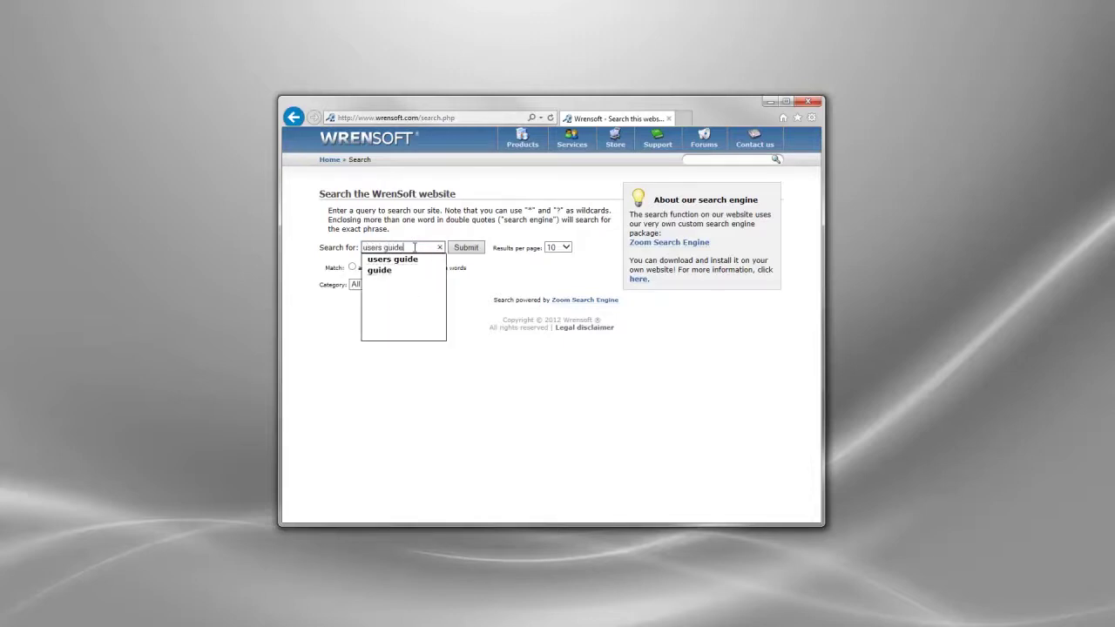
key("Return")
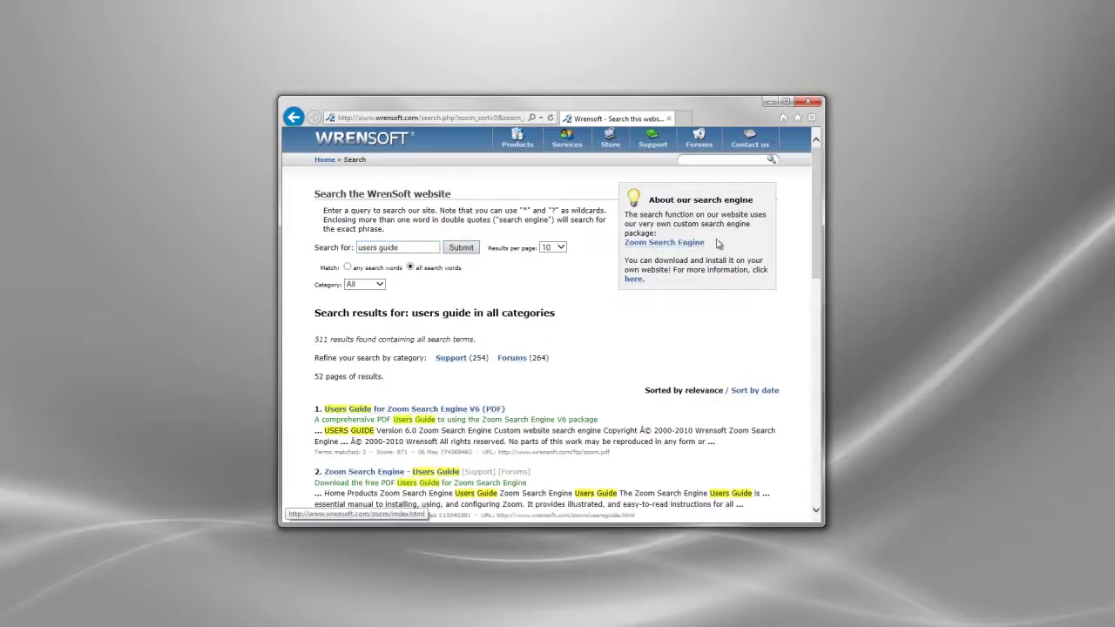
left_click_drag(818, 203, 820, 431)
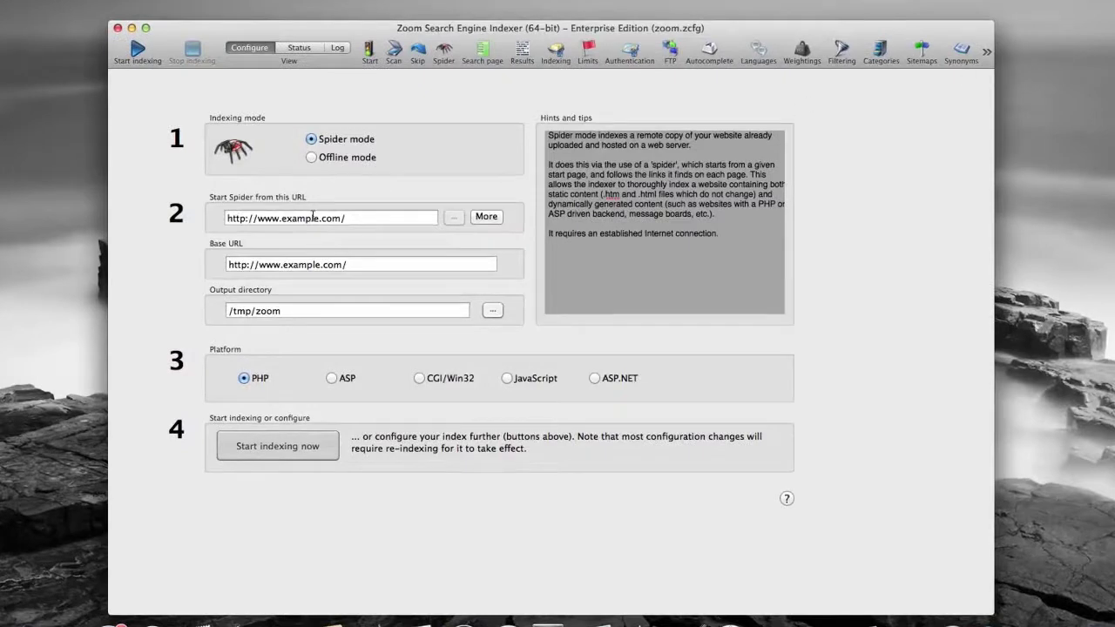
Step: Change the Mac edition's spider start URL from 'example' to 'wrensoft' and view the indexing log
left_click_drag(321, 218, 287, 217)
type("wrensoft")
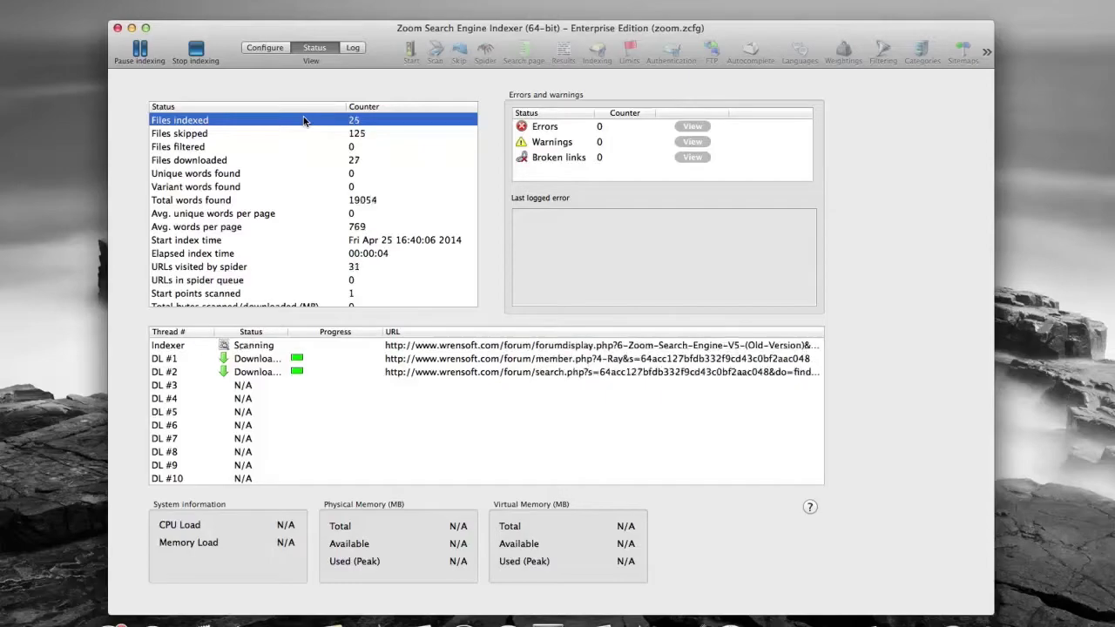
left_click(353, 48)
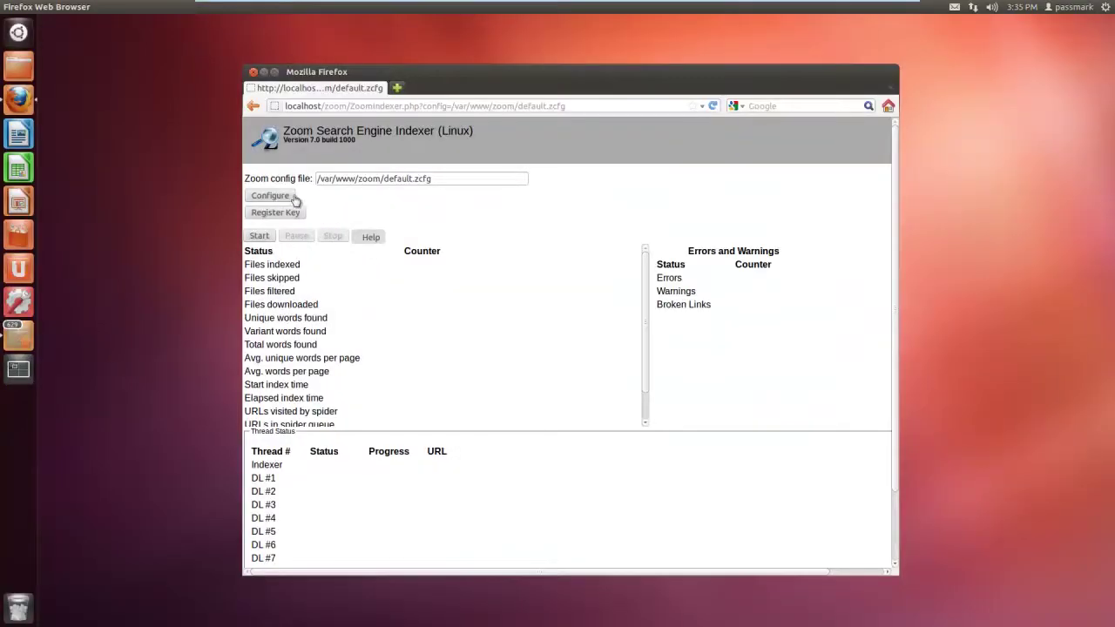
left_click(280, 197)
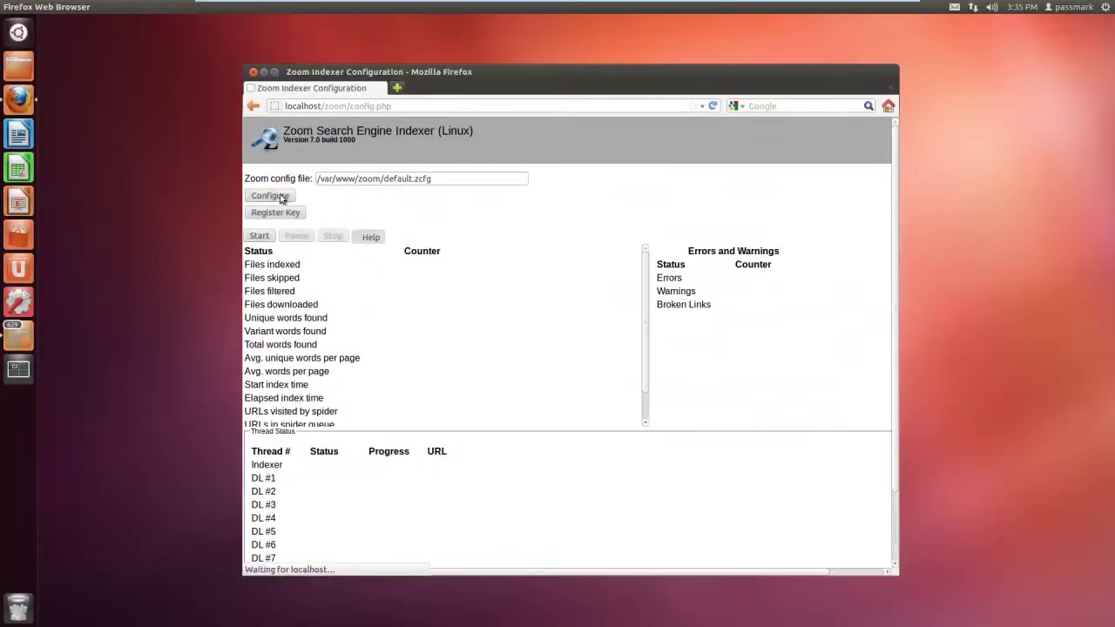
left_click(290, 174)
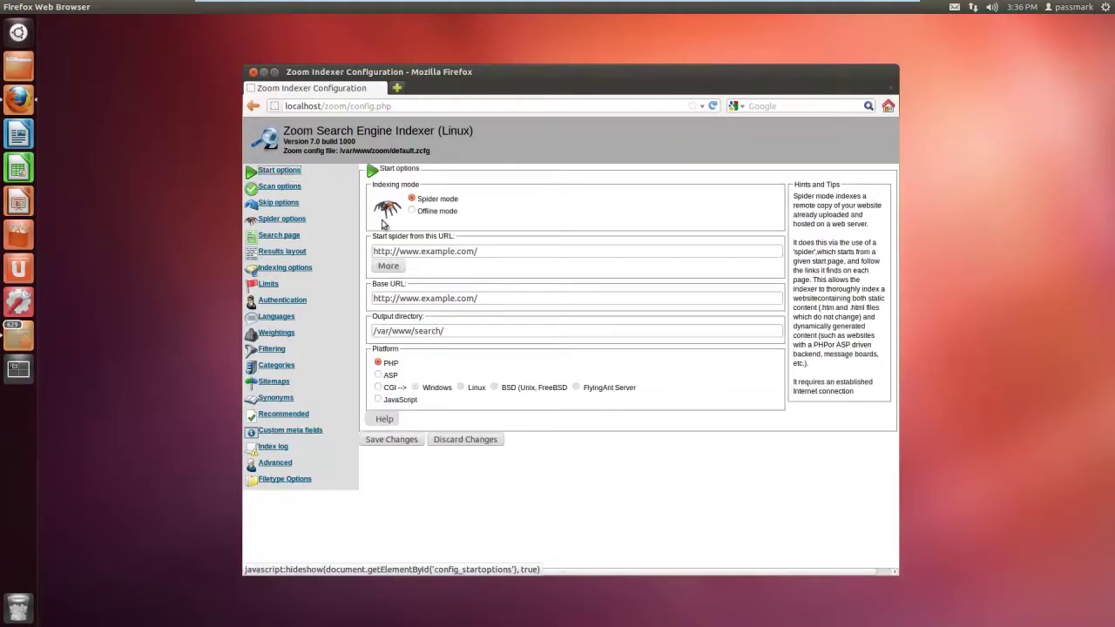
left_click_drag(421, 251, 454, 251)
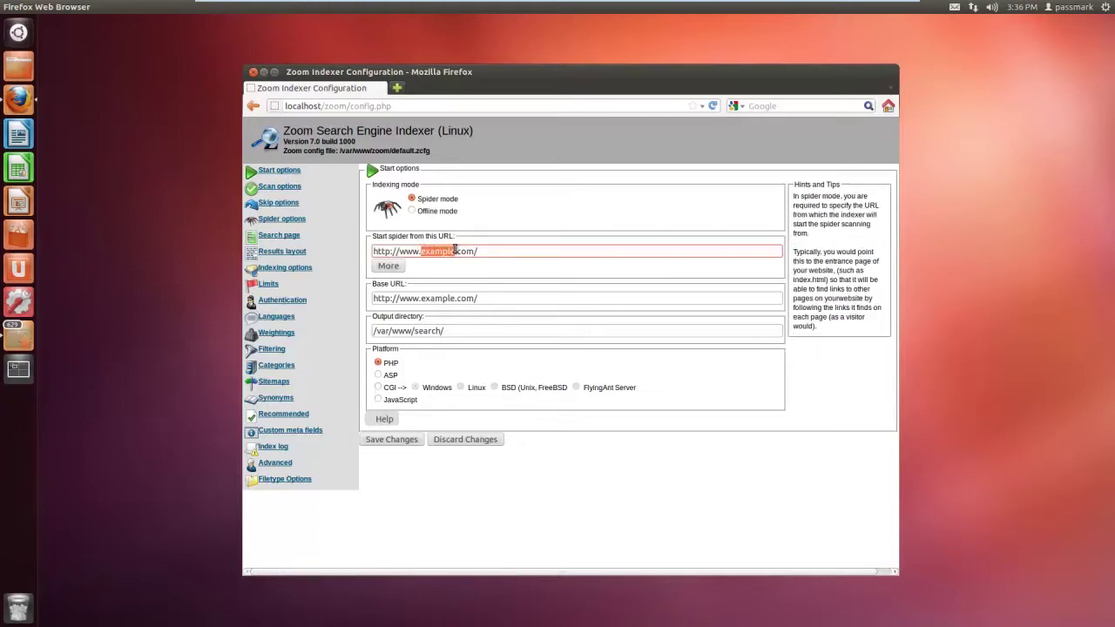
type("wrensoft")
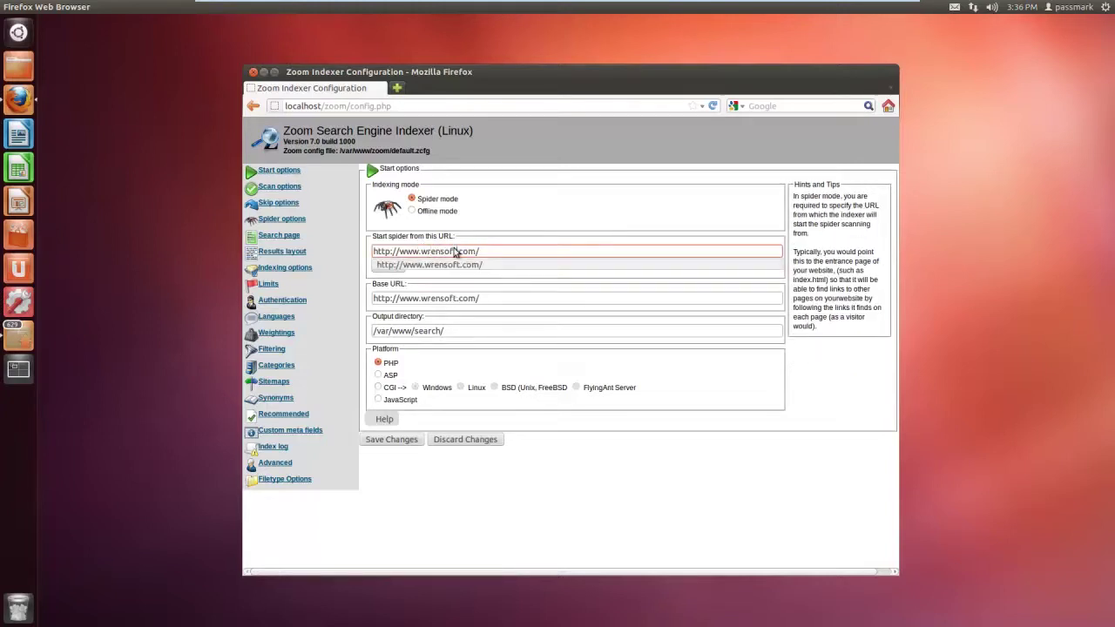
left_click(406, 440)
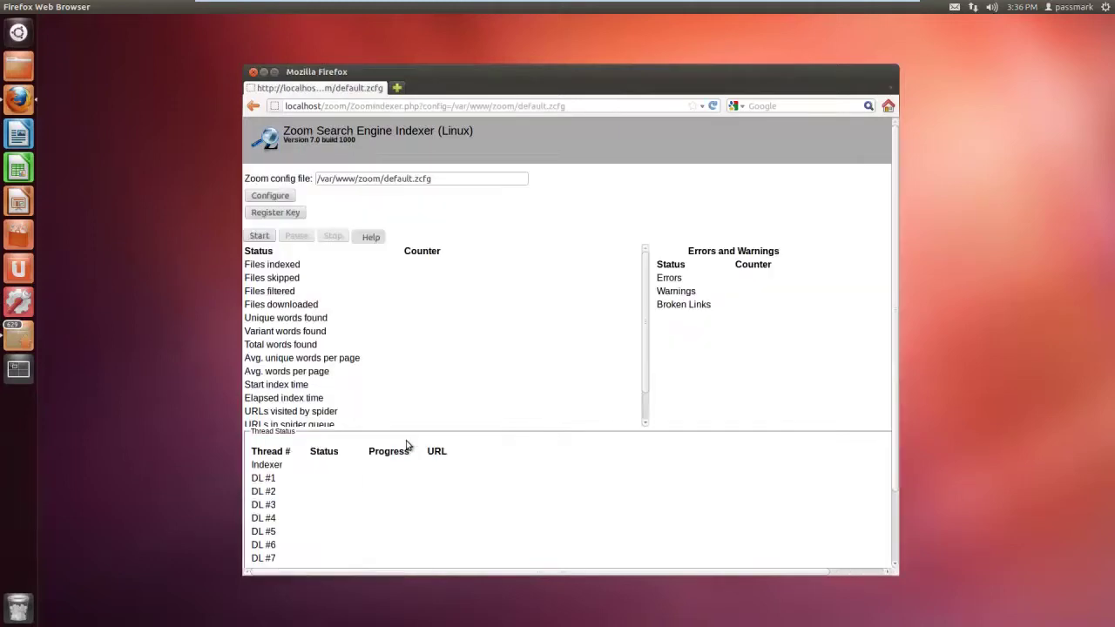
Step: Start indexing and review the full colour-coded log in a new tab
left_click(271, 233)
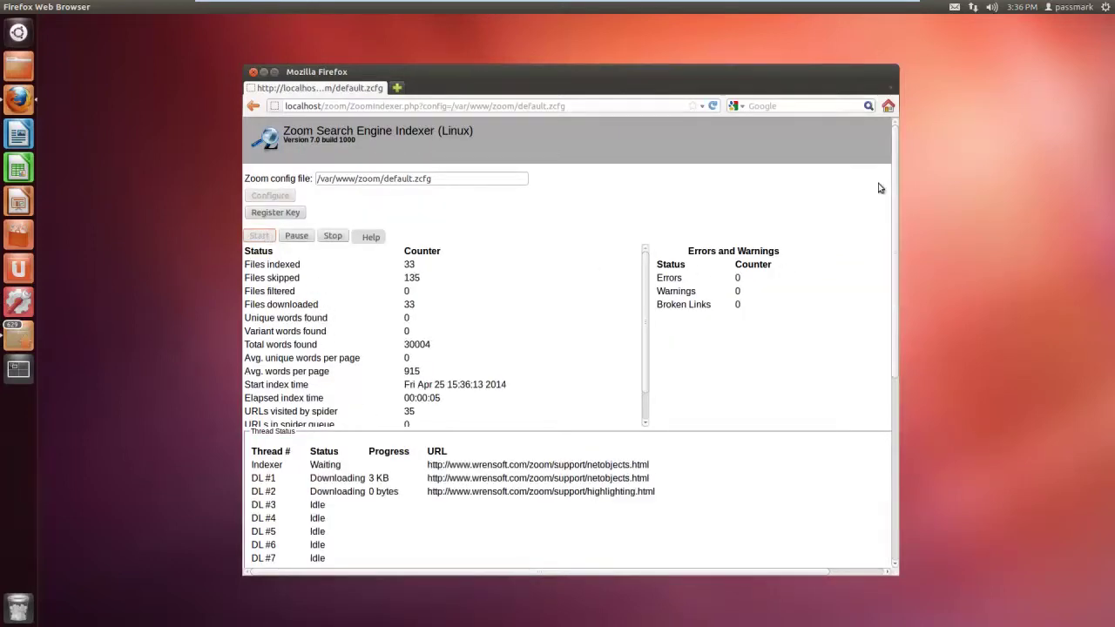
scroll(879, 188, "down", 6)
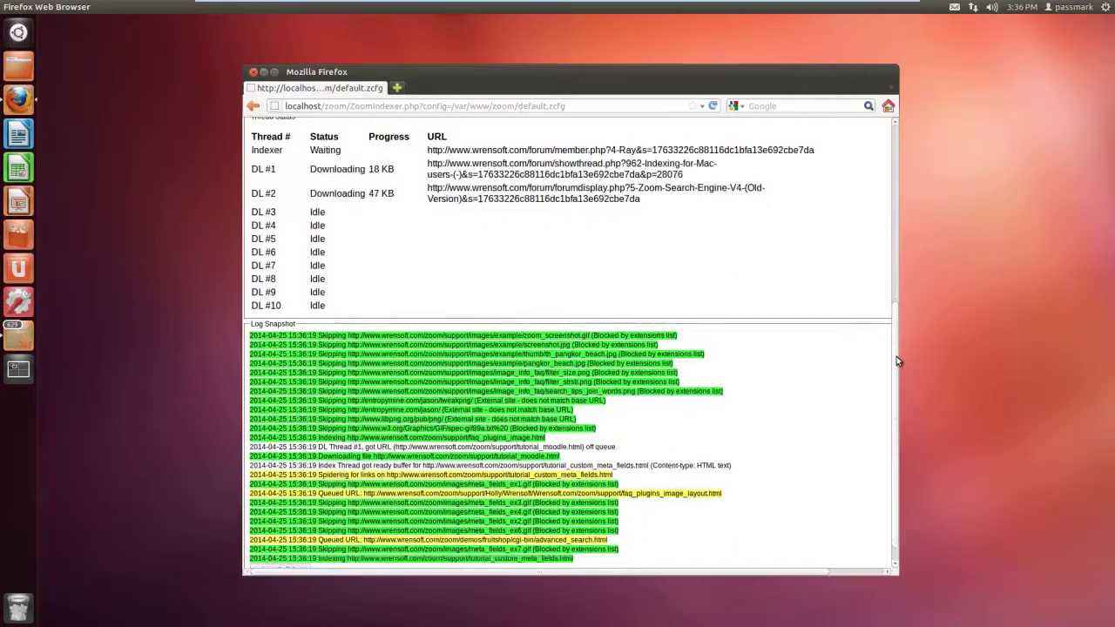
left_click(624, 338)
left_click_drag(898, 155, 897, 560)
left_click(851, 571)
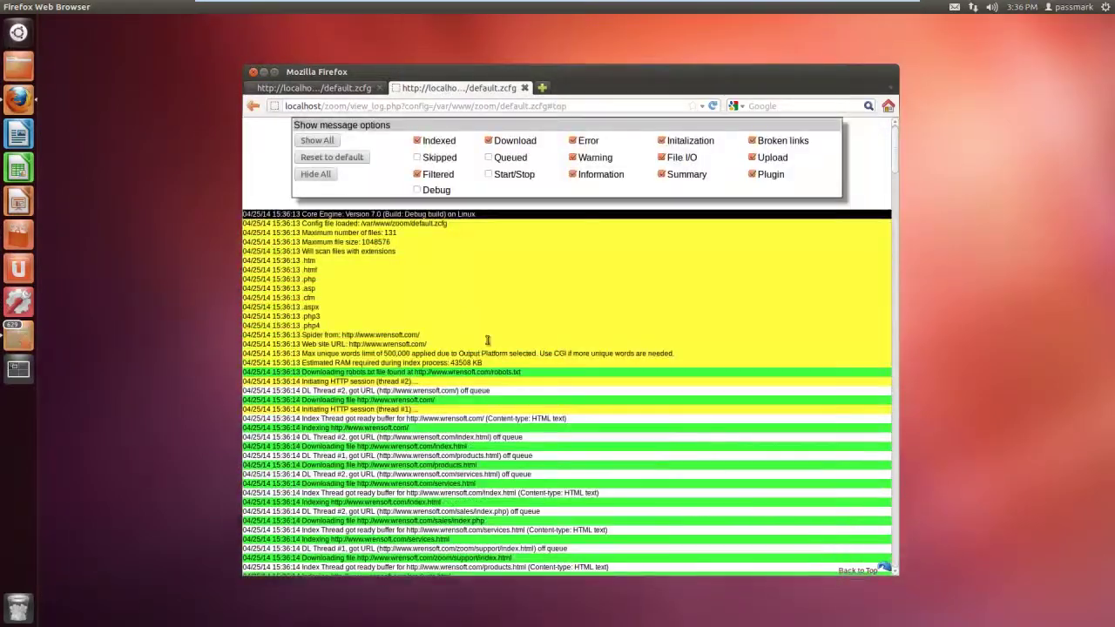
left_click(87, 7)
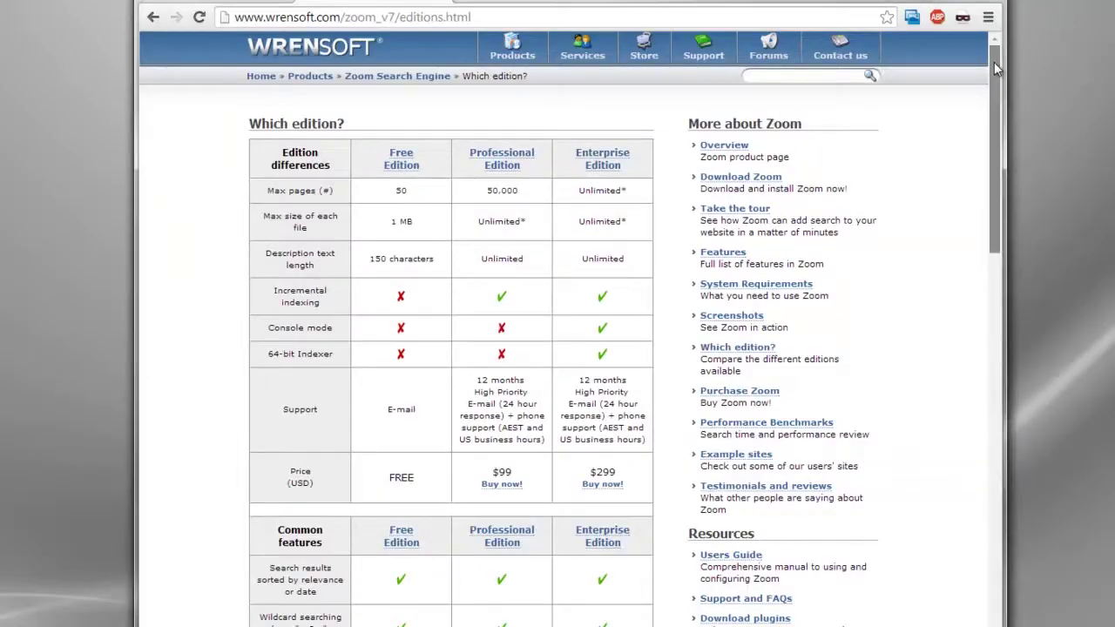